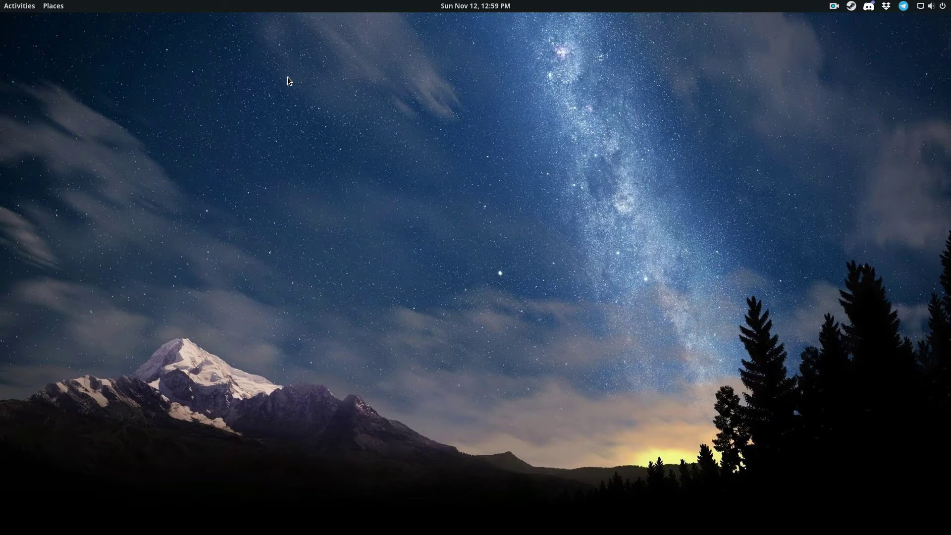
Step: Close the Spotify window, leaving an empty desktop
{"action": "key", "text": "super"}
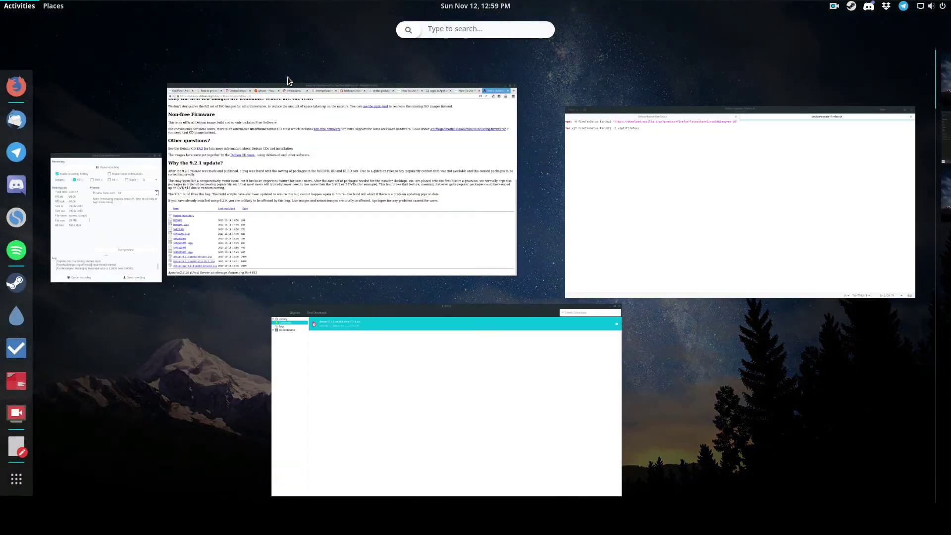
{"action": "key", "text": "super"}
{"action": "key", "text": "ctrl+q"}
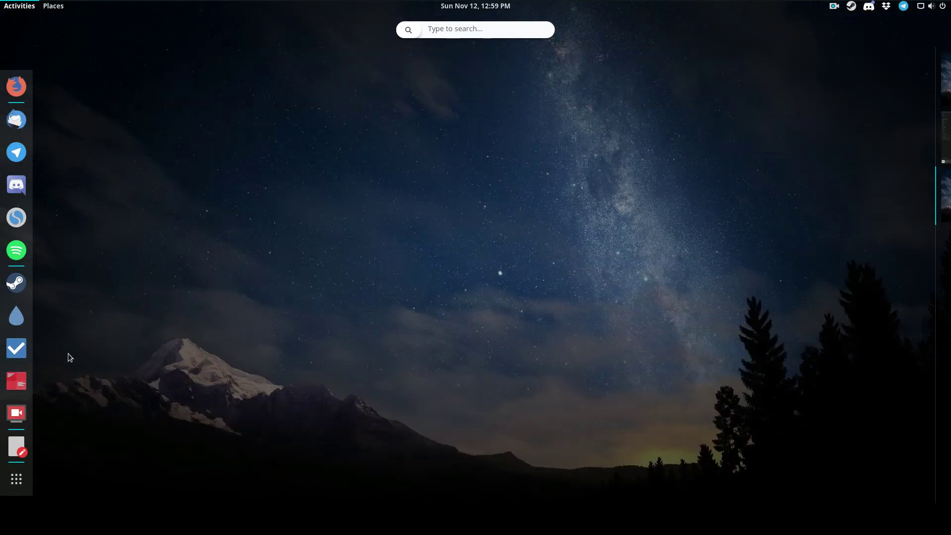
{"action": "key", "text": "super"}
Step: Open a new Terminator window at a clean home shell prompt
{"action": "key", "text": "ctrl+alt+t"}
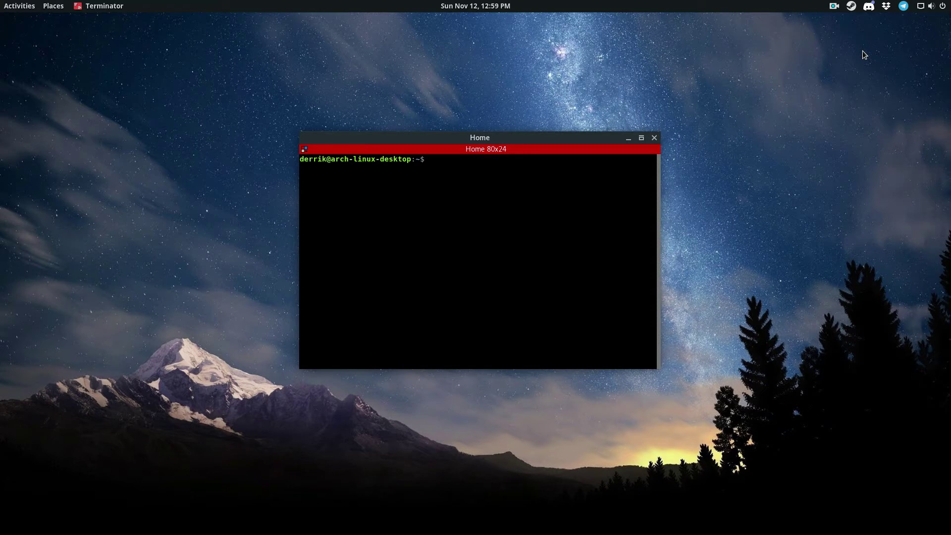
{"action": "type", "text": "h"}
{"action": "key", "text": "BackSpace"}
Step: Launch GNOME Software via an Activities search for 'soft' and reposition its window
{"action": "key", "text": "super"}
{"action": "type", "text": "soft"}
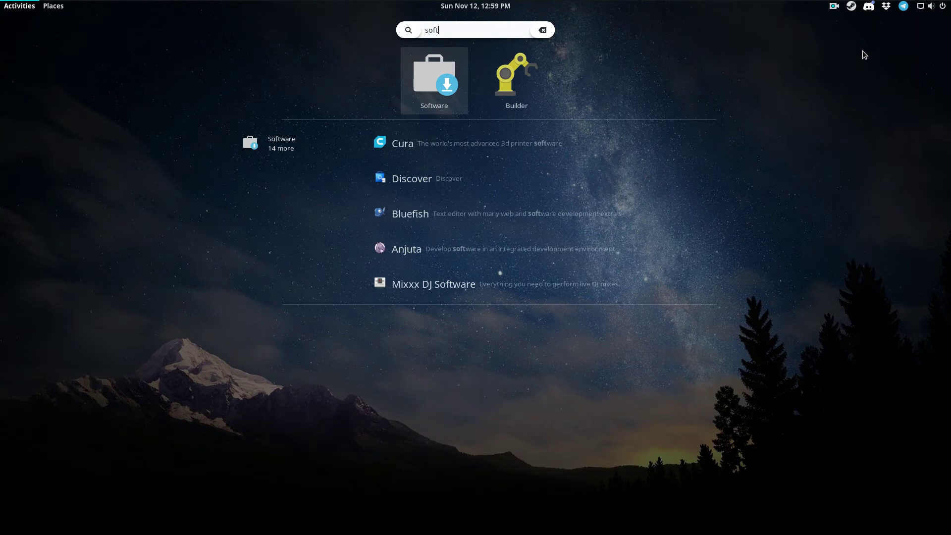
{"action": "key", "text": "Return"}
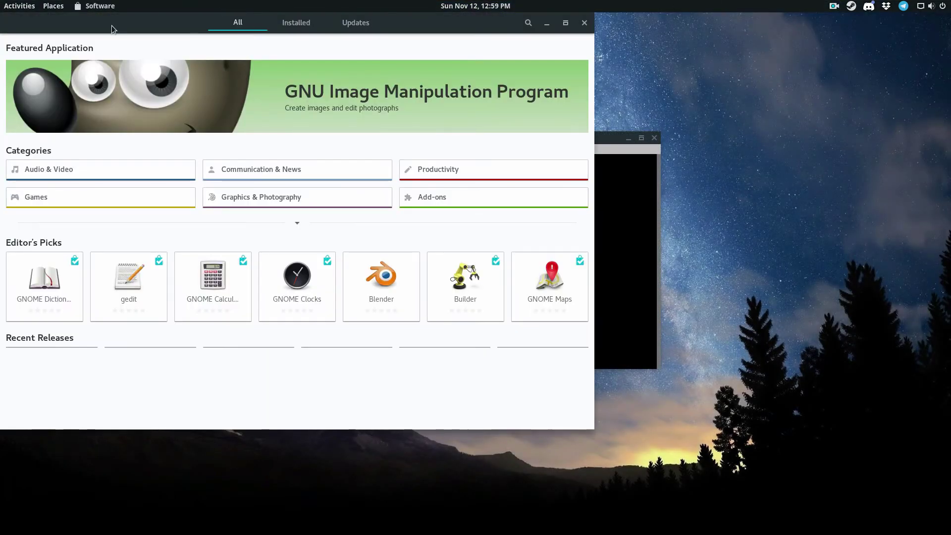
{"action": "mouse_move", "coordinate": [111, 25]}
{"action": "left_mouse_down"}
{"action": "mouse_move", "coordinate": [365, 108]}
{"action": "mouse_move", "coordinate": [240, 43]}
{"action": "left_mouse_up"}
{"action": "left_click_drag", "start_coordinate": [540, 46], "coordinate": [487, 45]}
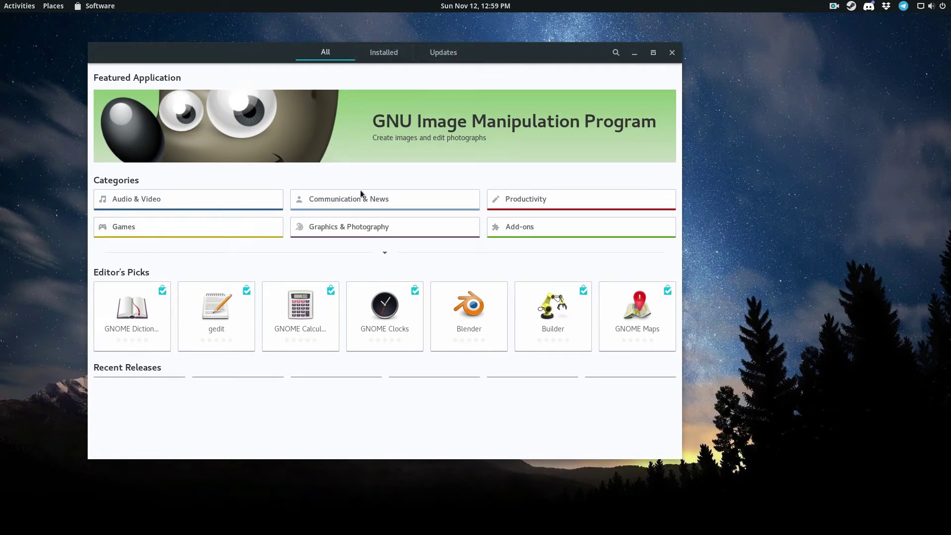
Step: Browse the Installed apps list, then minimize Software
{"action": "left_click", "coordinate": [379, 57]}
{"action": "scroll", "coordinate": [361, 365], "scroll_direction": "down", "scroll_amount": 3}
{"action": "scroll", "coordinate": [385, 373], "scroll_direction": "down", "scroll_amount": 5}
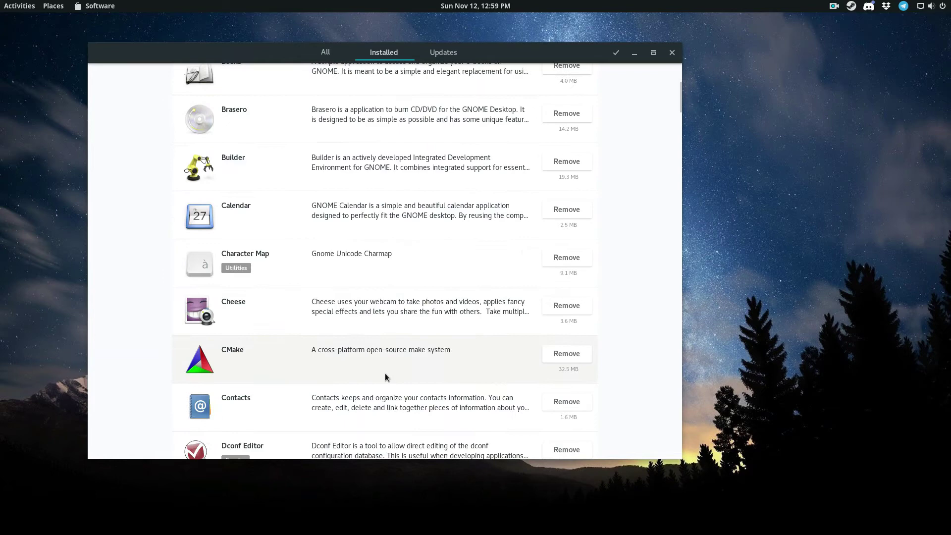
{"action": "left_click", "coordinate": [630, 54]}
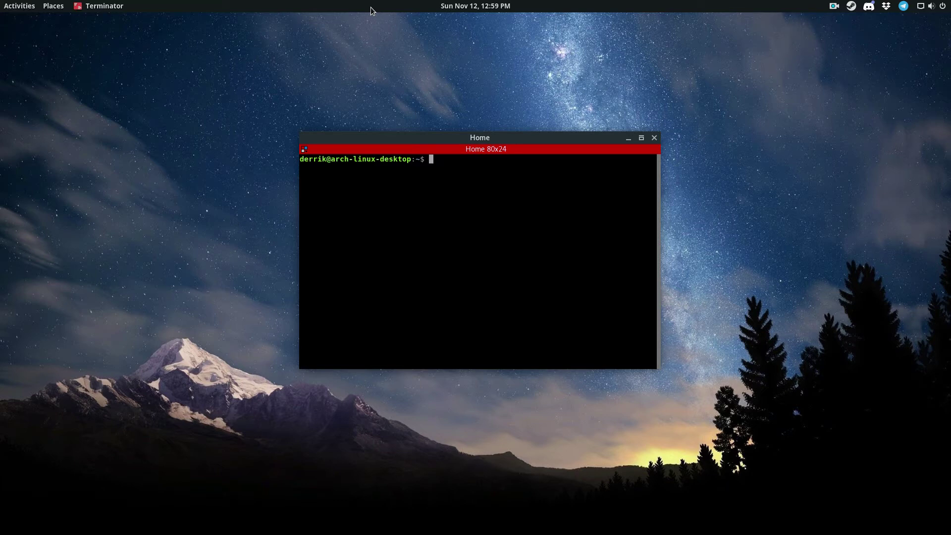
Step: Run 'sudo pacman -Ss gnome-software' and confirm version 3.26.2-1 is installed
{"action": "type", "text": "sudo"}
{"action": "type", "text": " pacman -S gnome"}
{"action": "type", "text": "-software"}
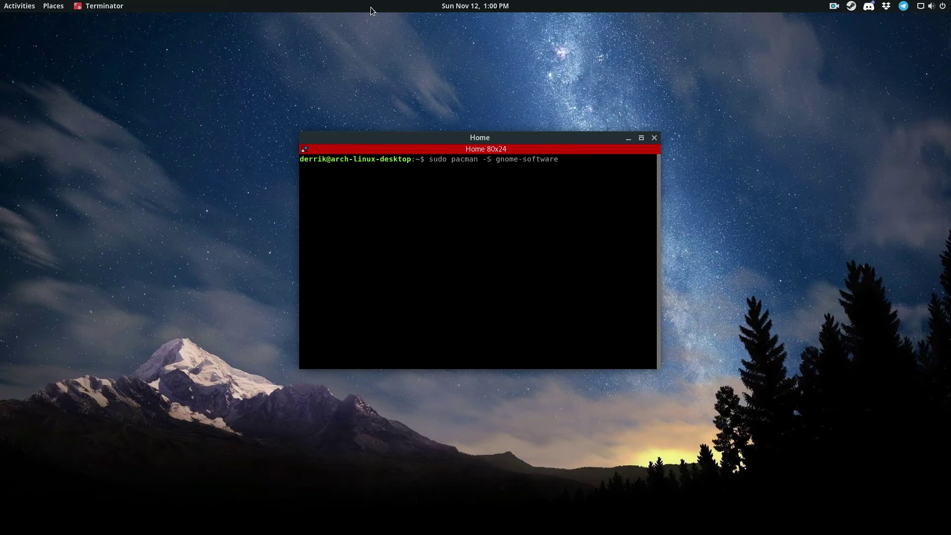
{"action": "key", "text": "Tab"}
{"action": "key", "text": "BackSpace"}
{"action": "left_click_drag", "start_coordinate": [589, 159], "coordinate": [495, 159]}
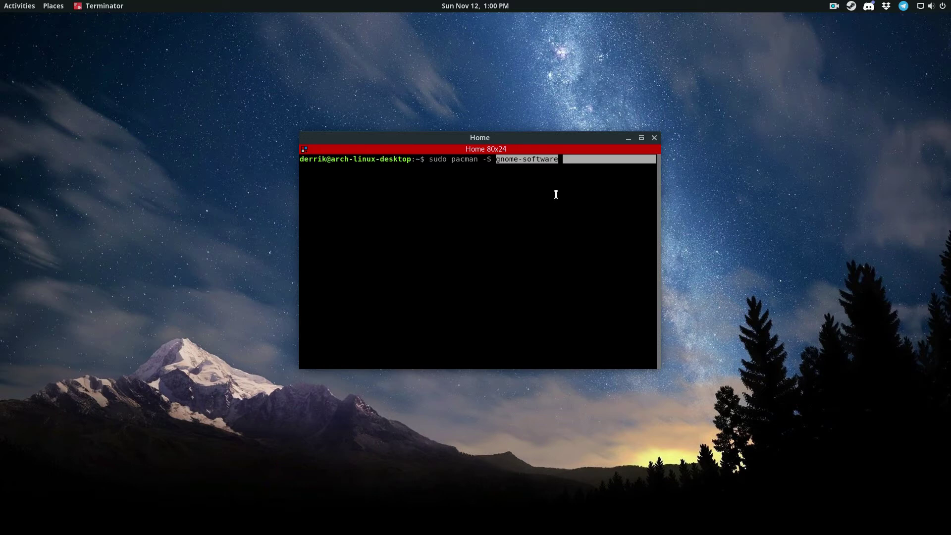
{"action": "left_click", "coordinate": [556, 196]}
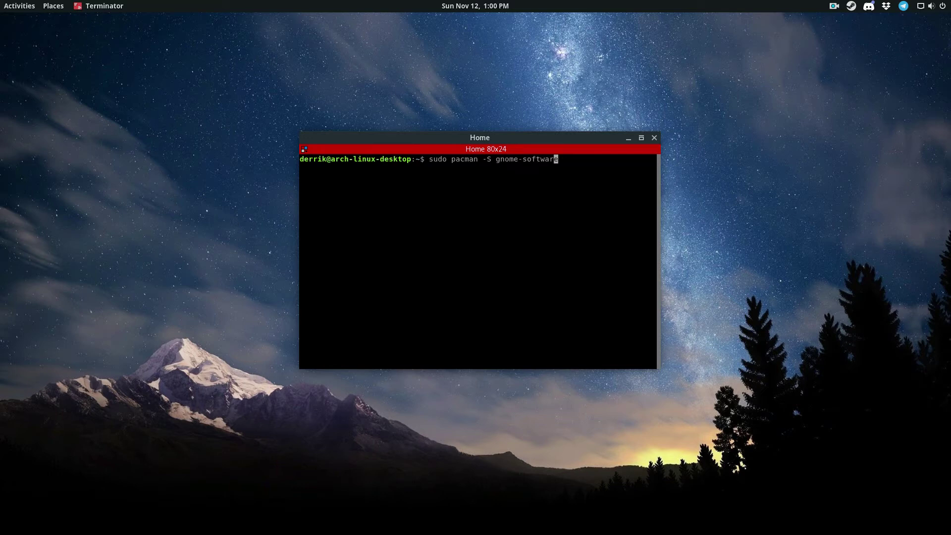
{"action": "key", "text": "Left"}
{"action": "key", "text": "Left"}
{"action": "key", "text": "Left"}
{"action": "type", "text": "s"}
{"action": "key", "text": "Return"}
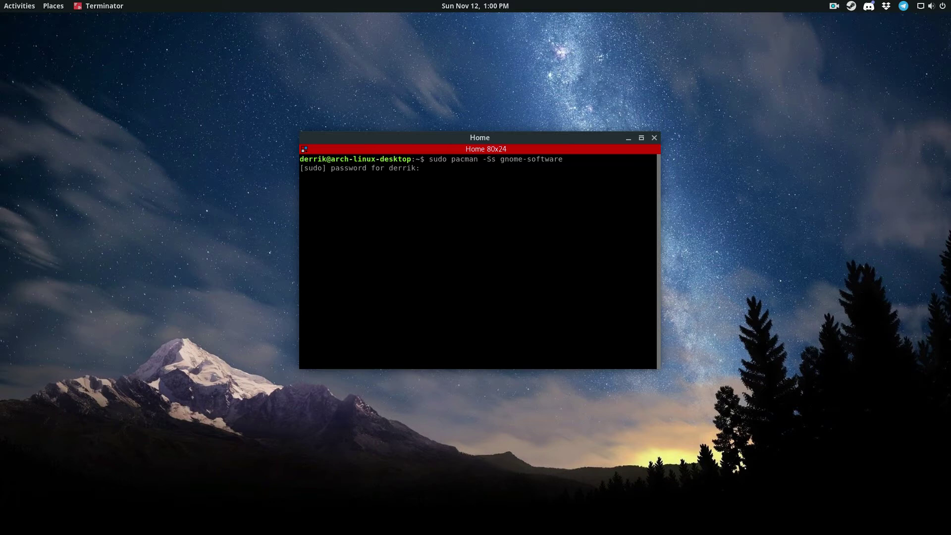
{"action": "key", "text": "Return"}
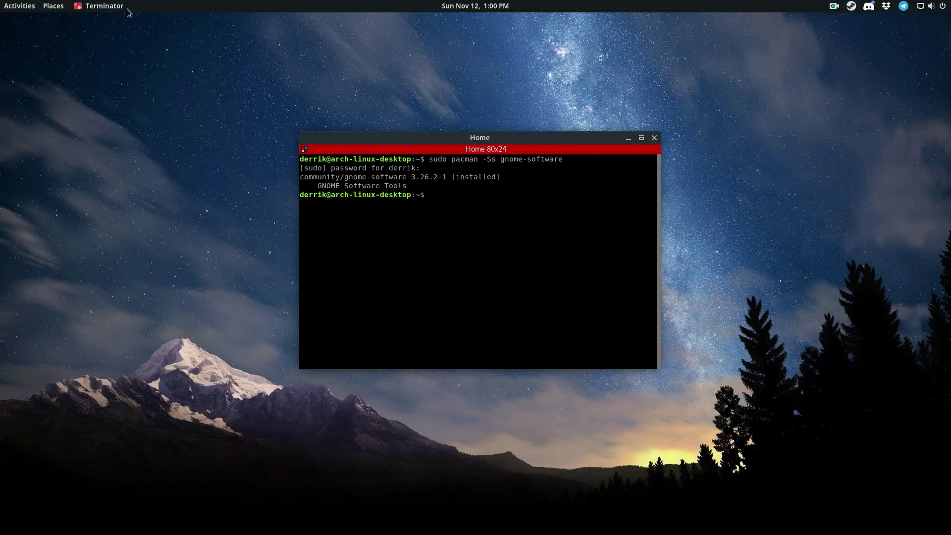
Step: Minimize the SimpleScreenRecorder window and return to the Activities overview
{"action": "left_click", "coordinate": [20, 6]}
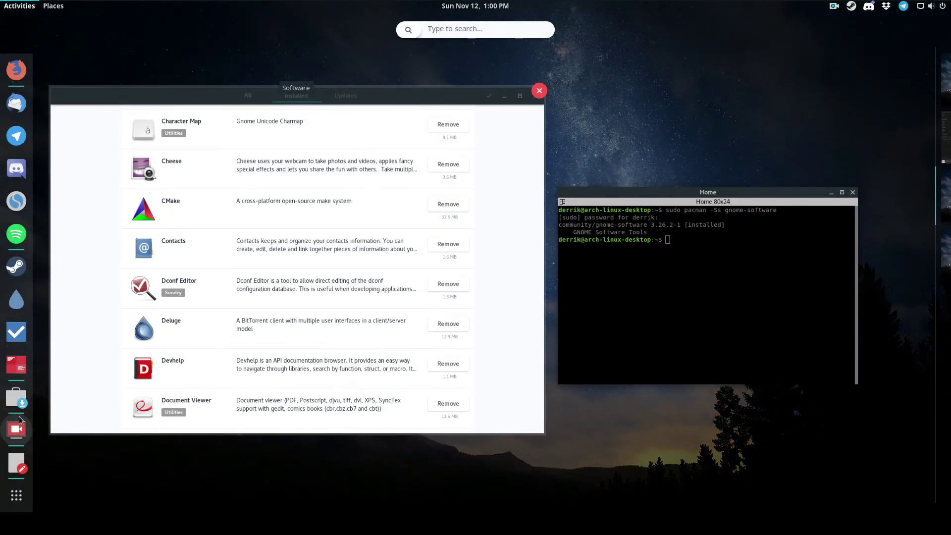
{"action": "left_click", "coordinate": [19, 419]}
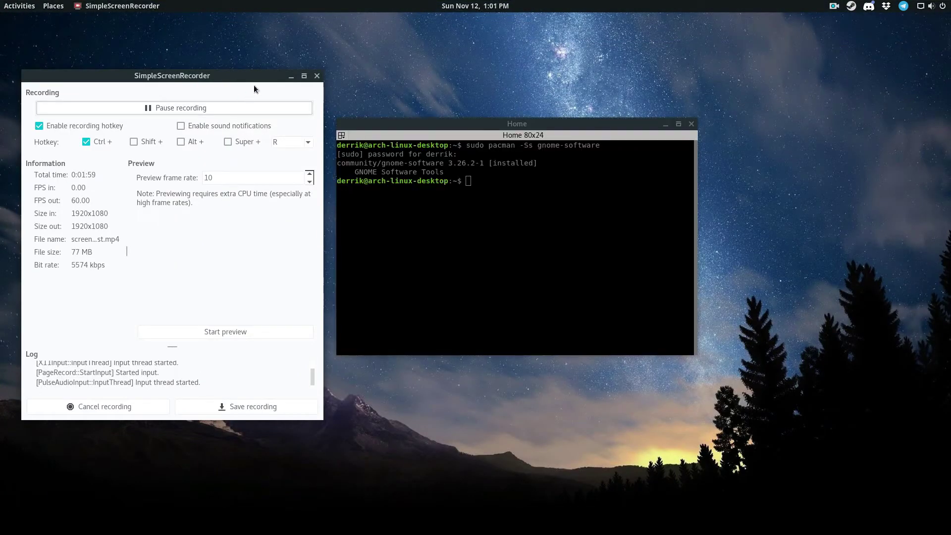
{"action": "left_click", "coordinate": [291, 76]}
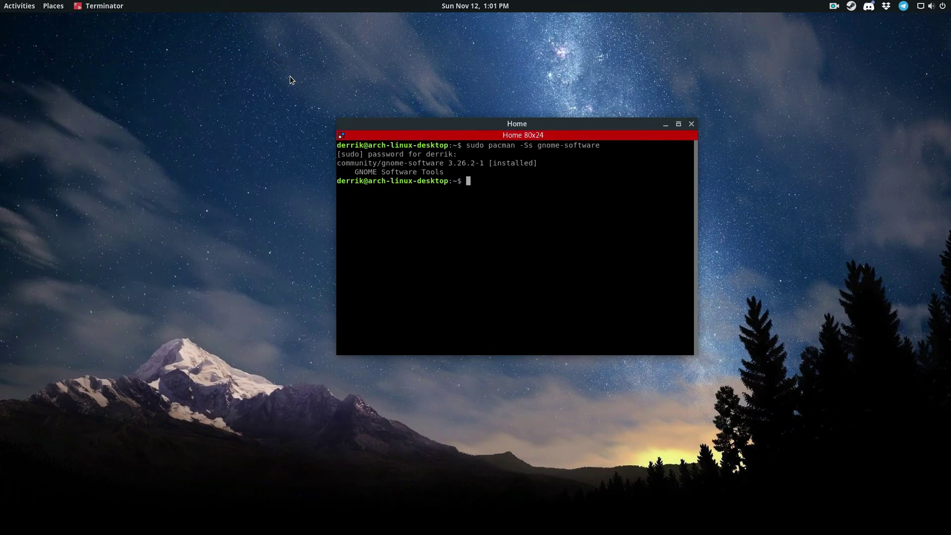
{"action": "key", "text": "super"}
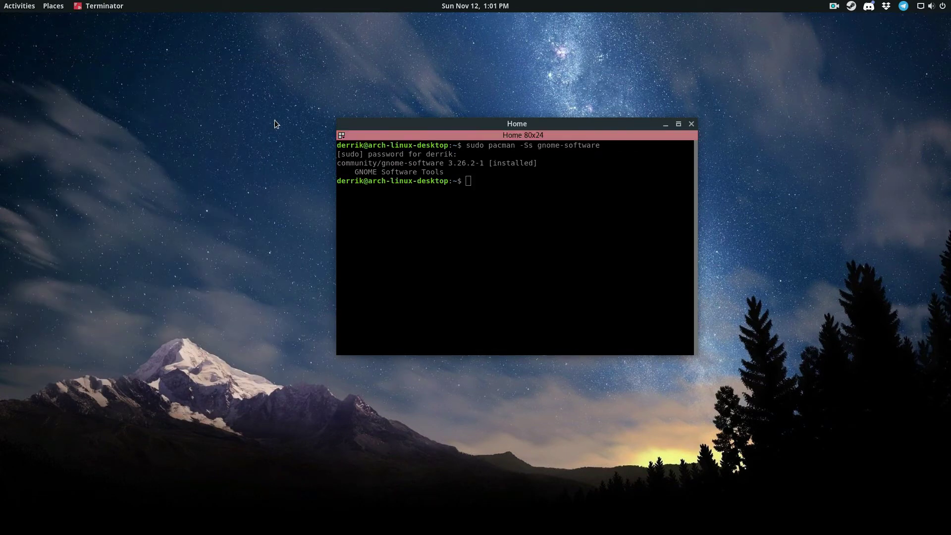
Step: Open GNOME Web, load flathub.org and maximize the browser window
{"action": "left_click", "coordinate": [359, 149]}
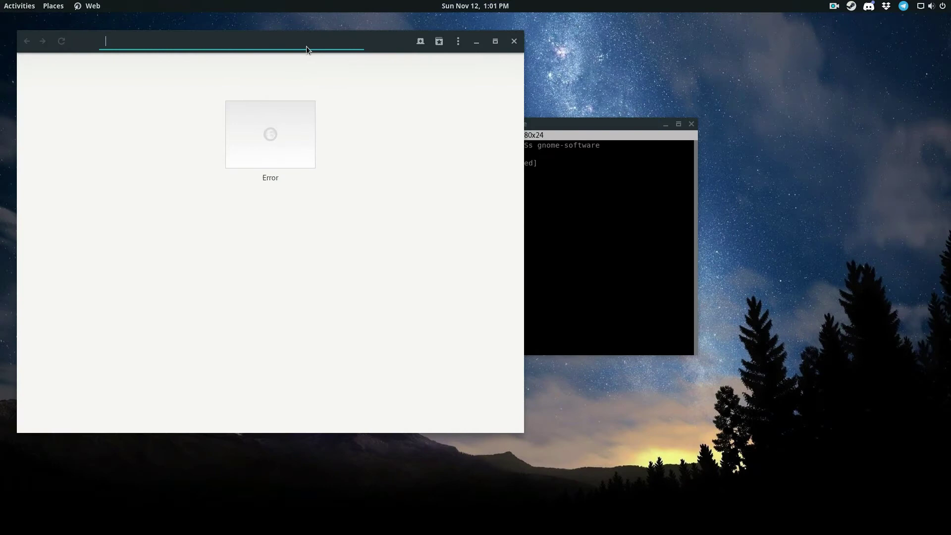
{"action": "mouse_move", "coordinate": [389, 40]}
{"action": "left_mouse_down"}
{"action": "mouse_move", "coordinate": [669, 92]}
{"action": "mouse_move", "coordinate": [722, 69]}
{"action": "left_mouse_up"}
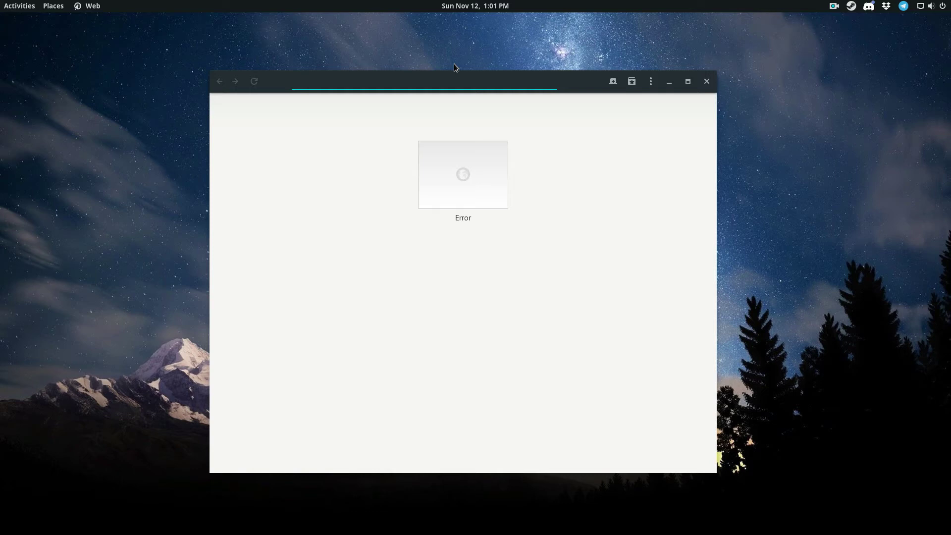
{"action": "type", "text": "f"}
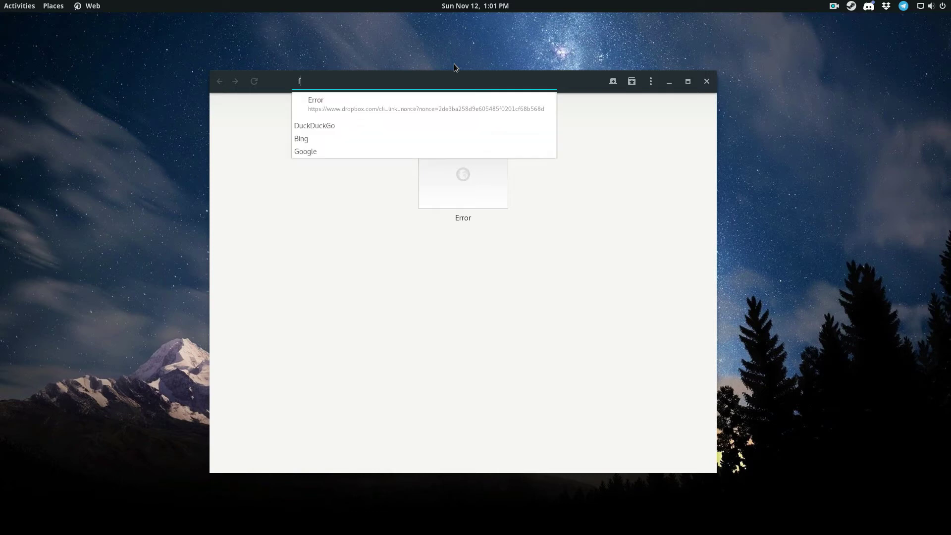
{"action": "type", "text": "lathub.org"}
{"action": "key", "text": "Return"}
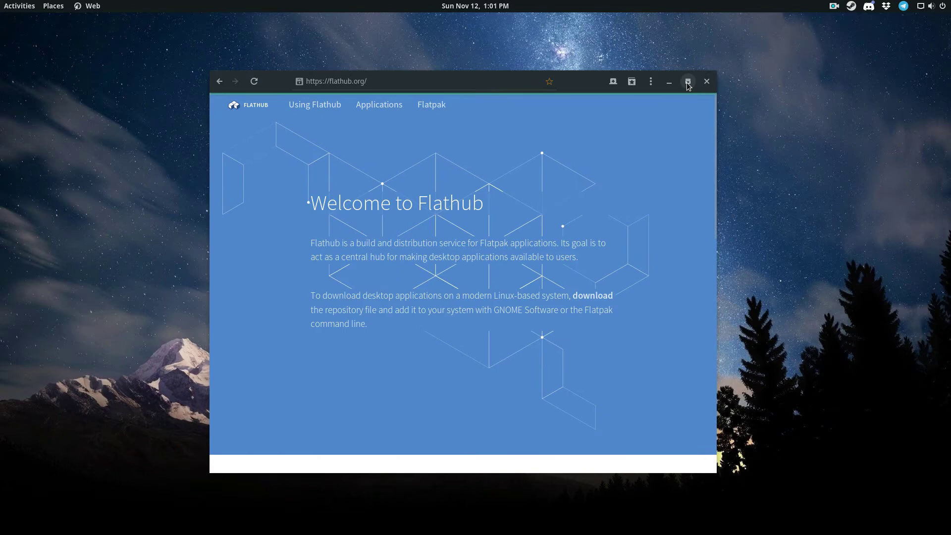
{"action": "left_click", "coordinate": [688, 81]}
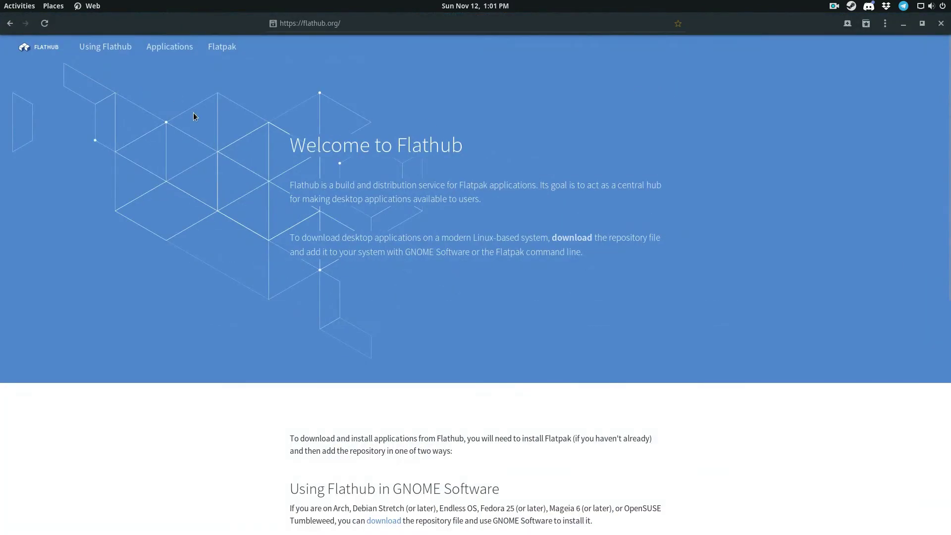
Step: Find Spotify on Flathub's Applications page, download its flatpakref and show its Downloads folder
{"action": "left_click", "coordinate": [170, 47]}
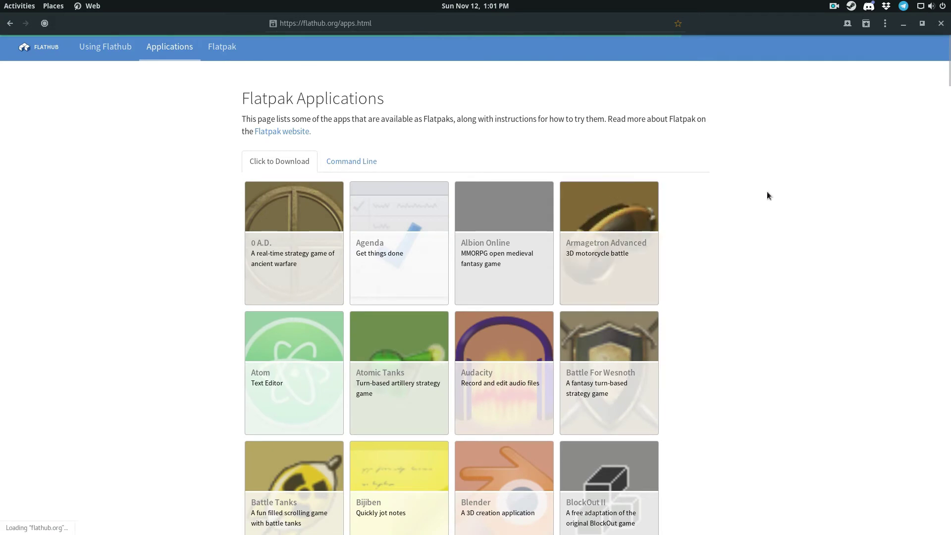
{"action": "key", "text": "ctrl+f"}
{"action": "type", "text": "sptofy"}
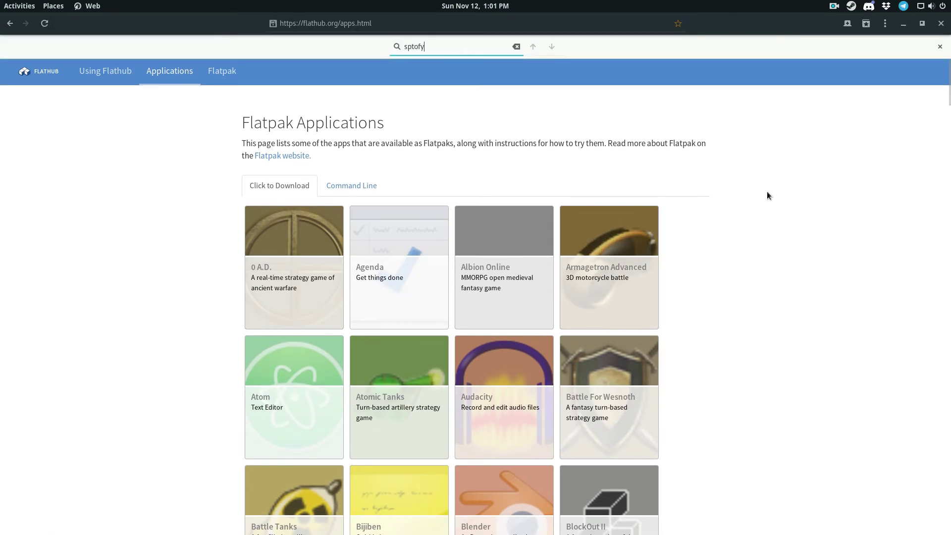
{"action": "key", "text": "BackSpace"}
{"action": "key", "text": "BackSpace"}
{"action": "key", "text": "BackSpace"}
{"action": "key", "text": "BackSpace"}
{"action": "type", "text": "oti"}
{"action": "key", "text": "BackSpace"}
{"action": "key", "text": "BackSpace"}
{"action": "key", "text": "BackSpace"}
{"action": "type", "text": "ot"}
{"action": "key", "text": "BackSpace"}
{"action": "key", "text": "BackSpace"}
{"action": "key", "text": "BackSpace"}
{"action": "key", "text": "BackSpace"}
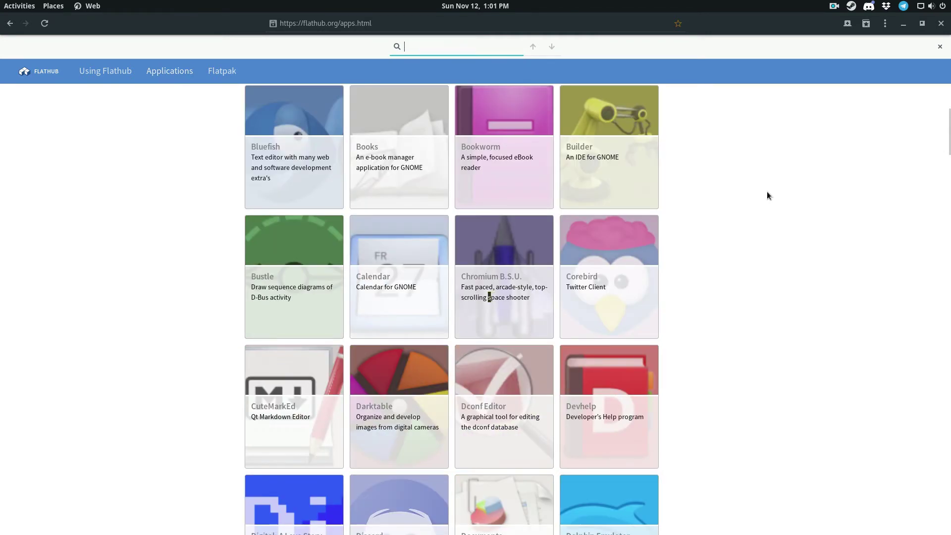
{"action": "type", "text": "spotify"}
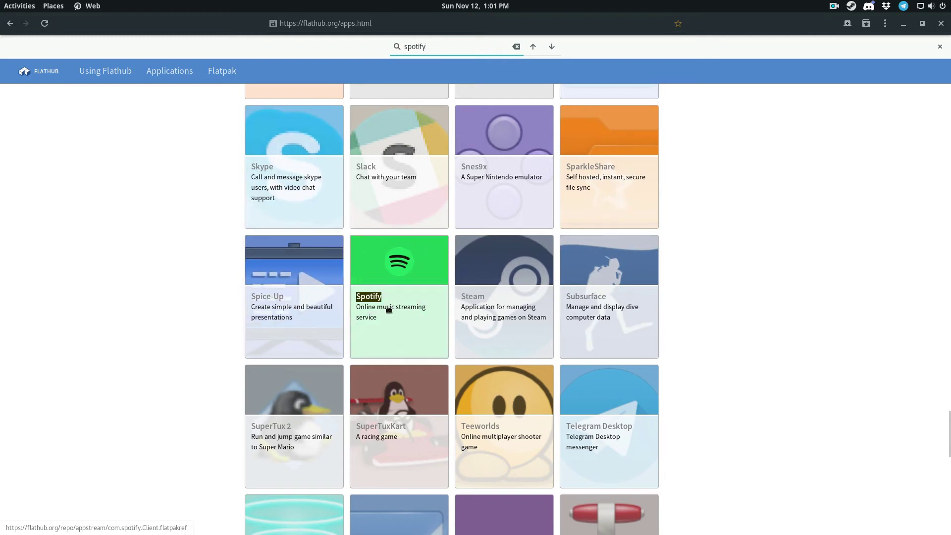
{"action": "left_click", "coordinate": [387, 280]}
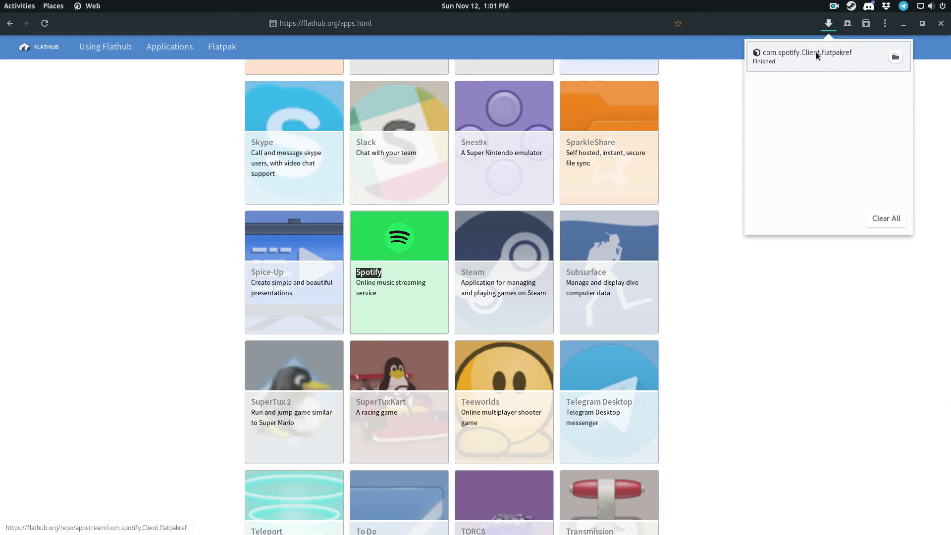
{"action": "left_click", "coordinate": [895, 59]}
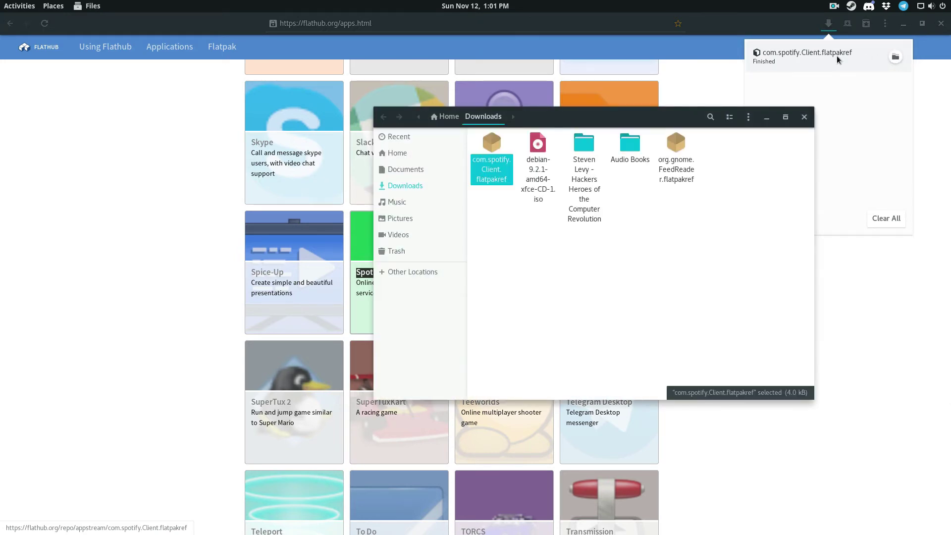
Step: Open com.spotify.Client.flatpakref with Software Install from the Files window
{"action": "right_click", "coordinate": [484, 152]}
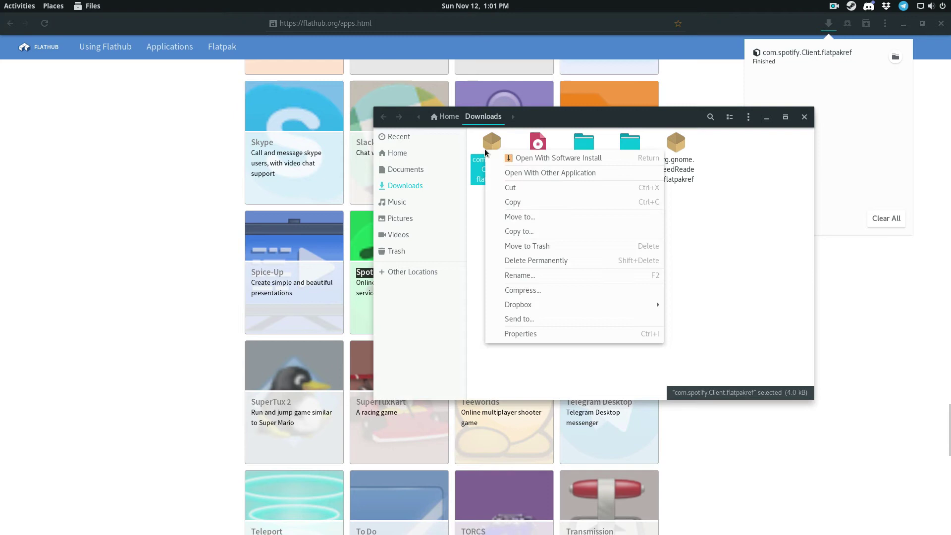
{"action": "left_click", "coordinate": [548, 158]}
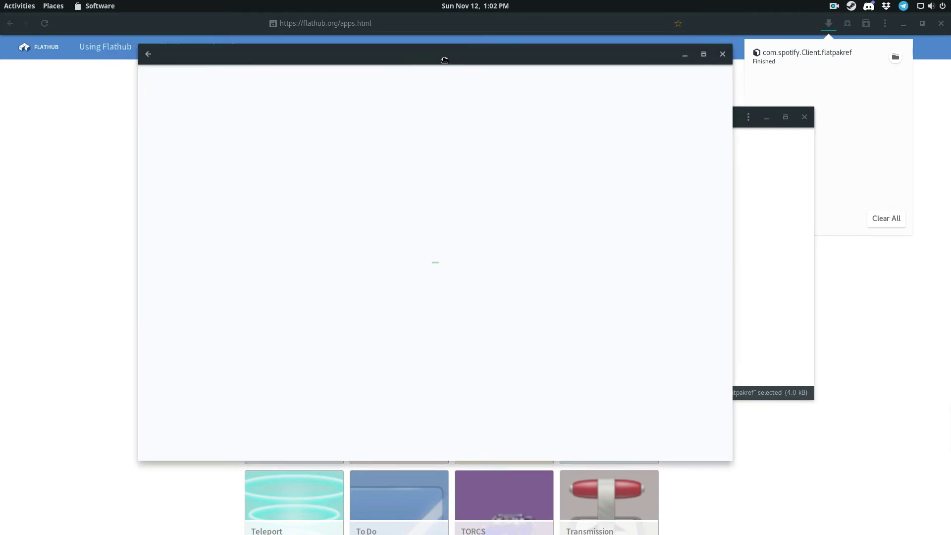
{"action": "left_click_drag", "start_coordinate": [389, 60], "coordinate": [457, 58]}
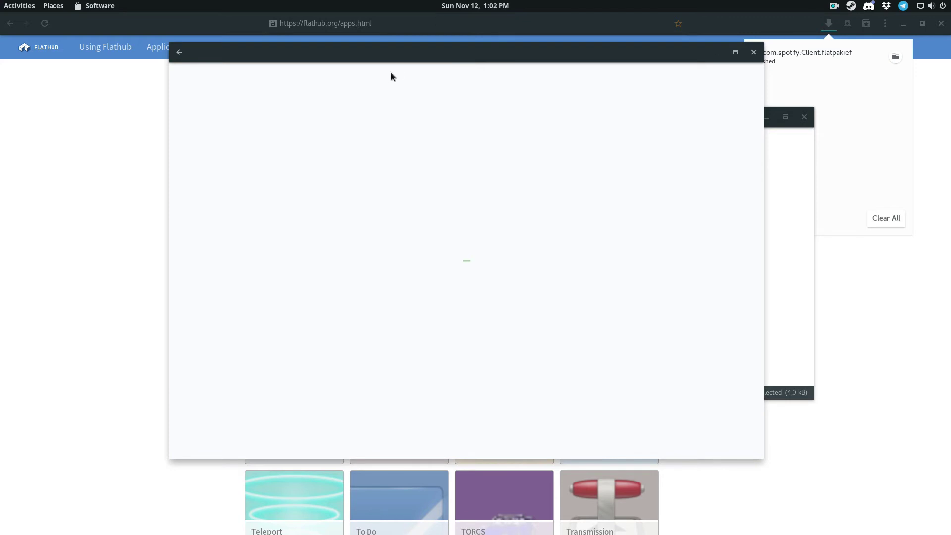
{"action": "left_click_drag", "start_coordinate": [404, 55], "coordinate": [308, 53]}
{"action": "left_click", "coordinate": [697, 186]}
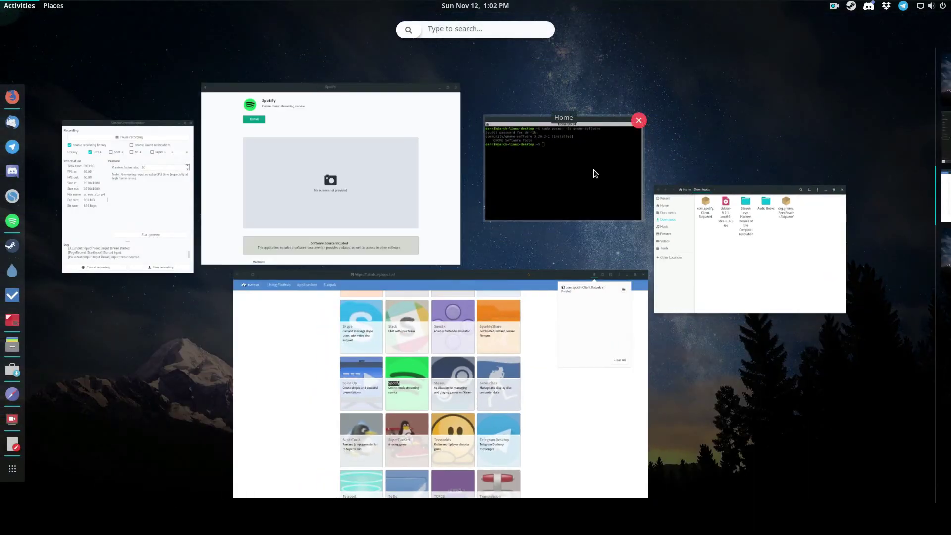
Step: Minimize the Files window and start the Spotify install in GNOME Software
{"action": "left_click", "coordinate": [594, 170]}
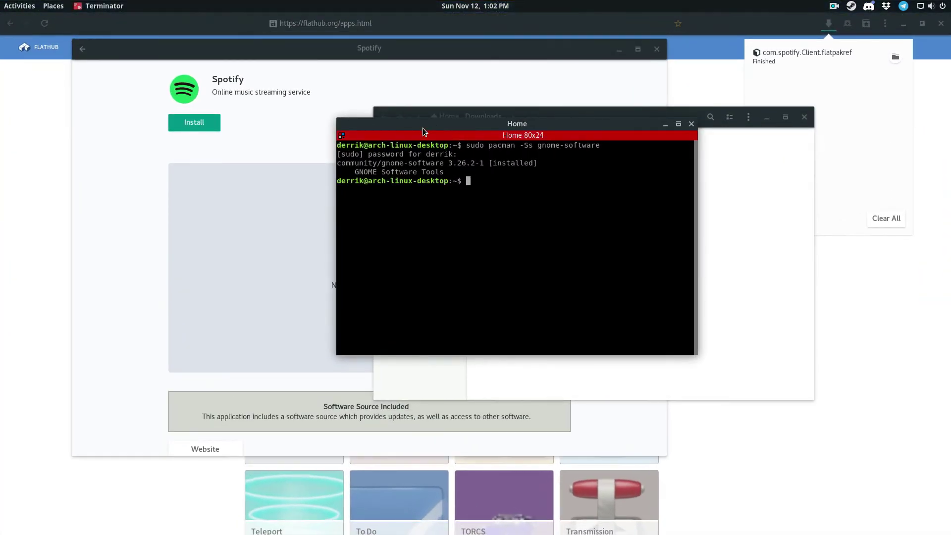
{"action": "left_click", "coordinate": [767, 117]}
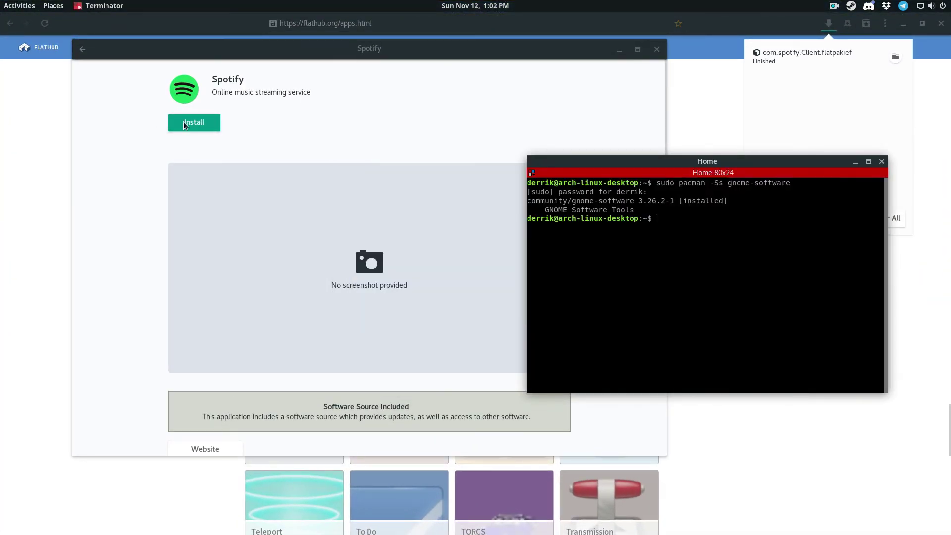
{"action": "left_click", "coordinate": [204, 125]}
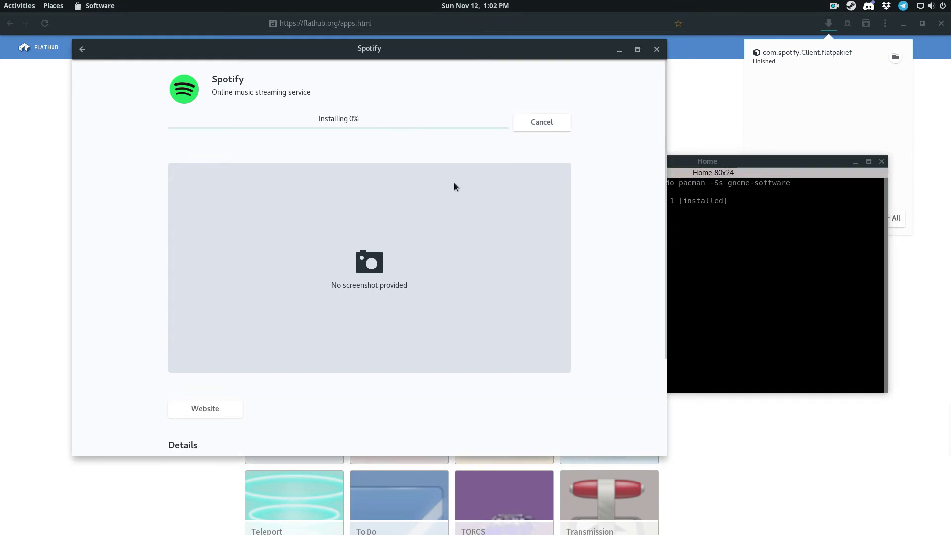
{"action": "left_click", "coordinate": [751, 301]}
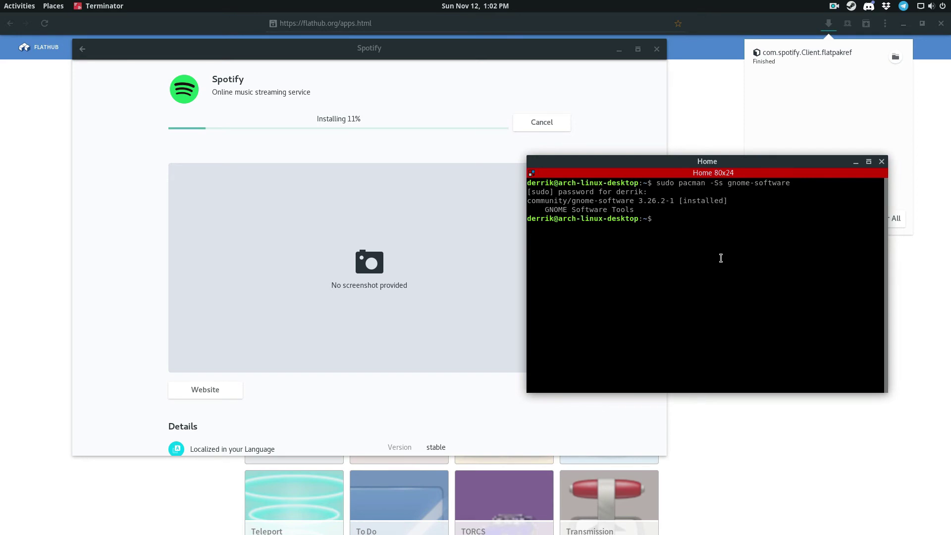
Step: In ~/Downloads, list *.flatpakref files and run 'flatpak install com.spotify*.flatpakref'
{"action": "type", "text": "cd ~/"}
{"action": "type", "text": "Downl"}
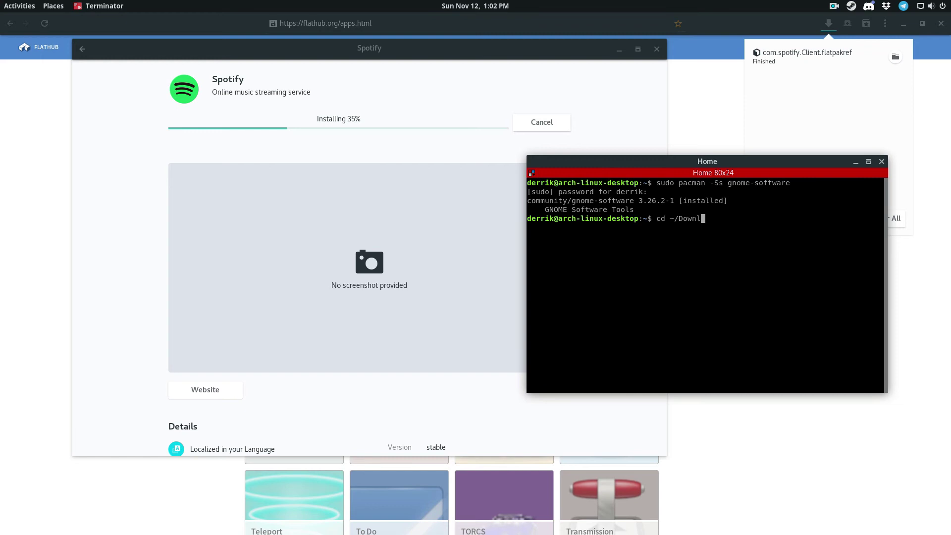
{"action": "type", "text": "oads"}
{"action": "key", "text": "Return"}
{"action": "type", "text": "ls *"}
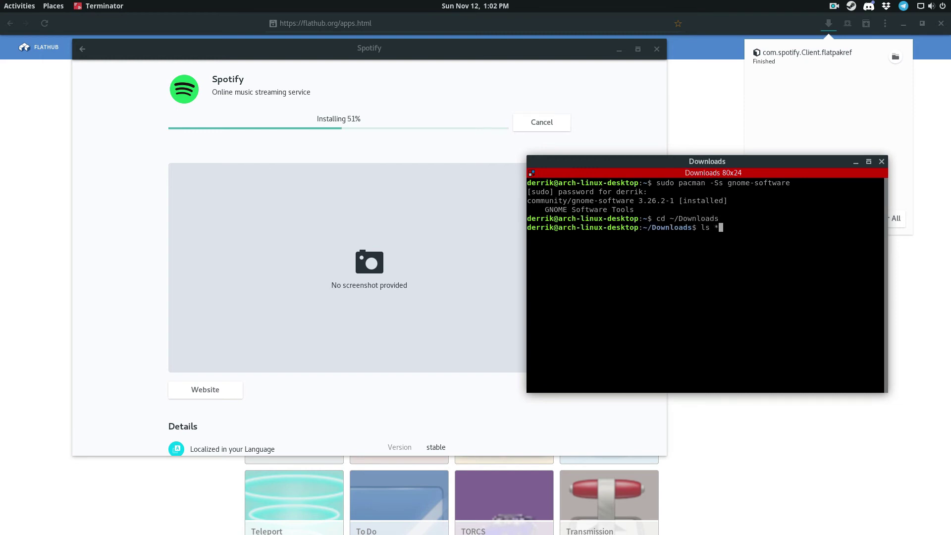
{"action": "type", "text": ".flat"}
{"action": "type", "text": "pakref"}
{"action": "key", "text": "Return"}
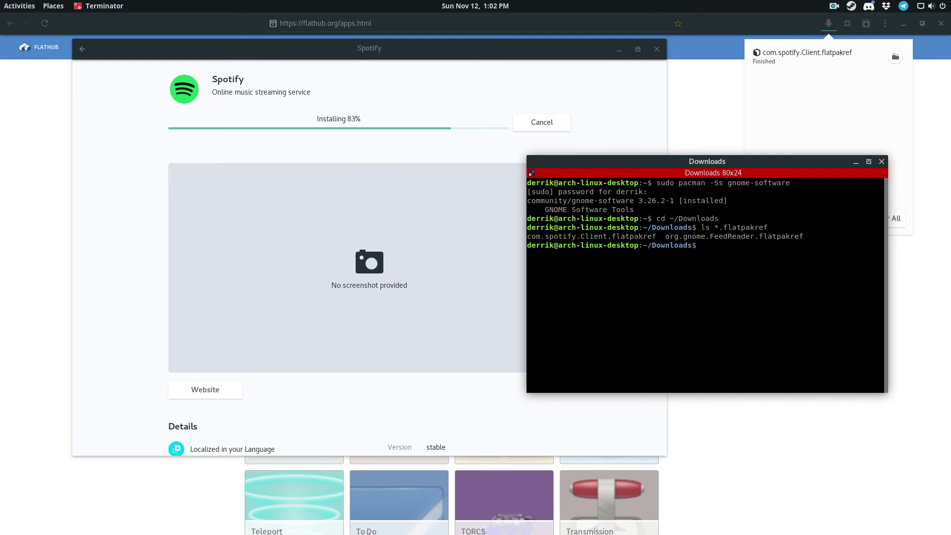
{"action": "type", "text": "flatpak"}
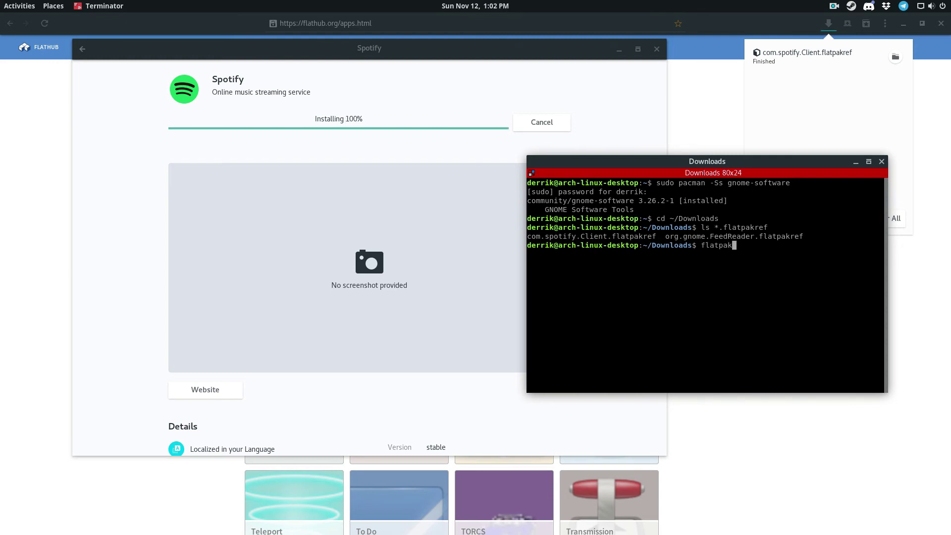
{"action": "type", "text": " install c"}
{"action": "type", "text": "om.spot"}
{"action": "type", "text": "ify*."}
{"action": "type", "text": "flatpakref"}
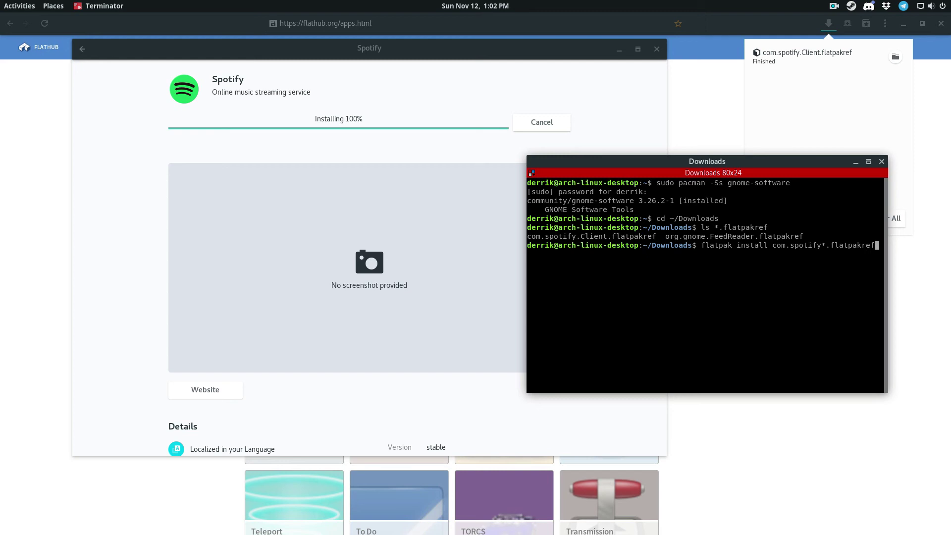
{"action": "key", "text": "Left"}
{"action": "key", "text": "Left"}
{"action": "key", "text": "Left"}
{"action": "key", "text": "Left"}
{"action": "key", "text": "Left"}
{"action": "key", "text": "Left"}
{"action": "key", "text": "Left"}
{"action": "key", "text": "Left"}
{"action": "key", "text": "Left"}
{"action": "key", "text": "Left"}
{"action": "key", "text": "Left"}
{"action": "key", "text": "Return"}
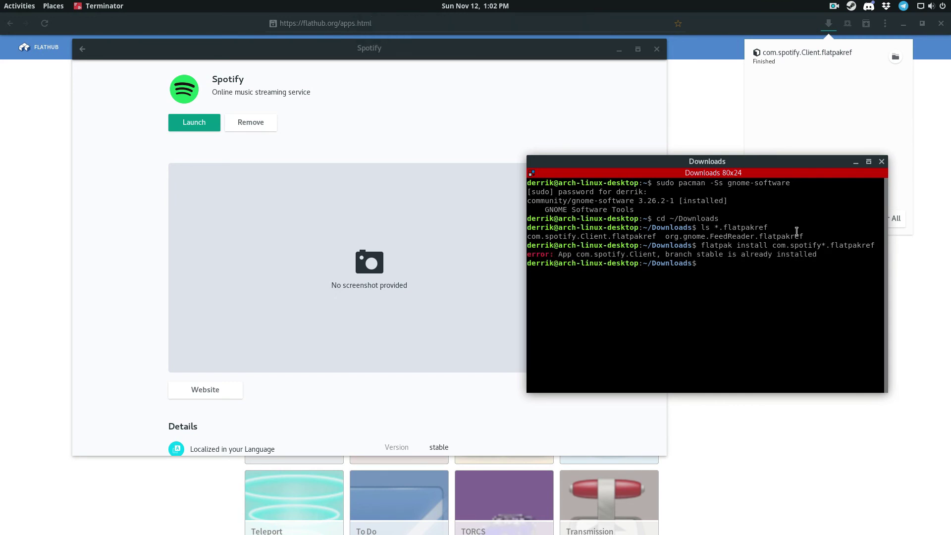
Step: Move the terminal aside and type 'flatpak uninstall' without running it
{"action": "mouse_move", "coordinate": [834, 252]}
{"action": "left_mouse_down"}
{"action": "mouse_move", "coordinate": [594, 263]}
{"action": "mouse_move", "coordinate": [461, 256]}
{"action": "left_mouse_up"}
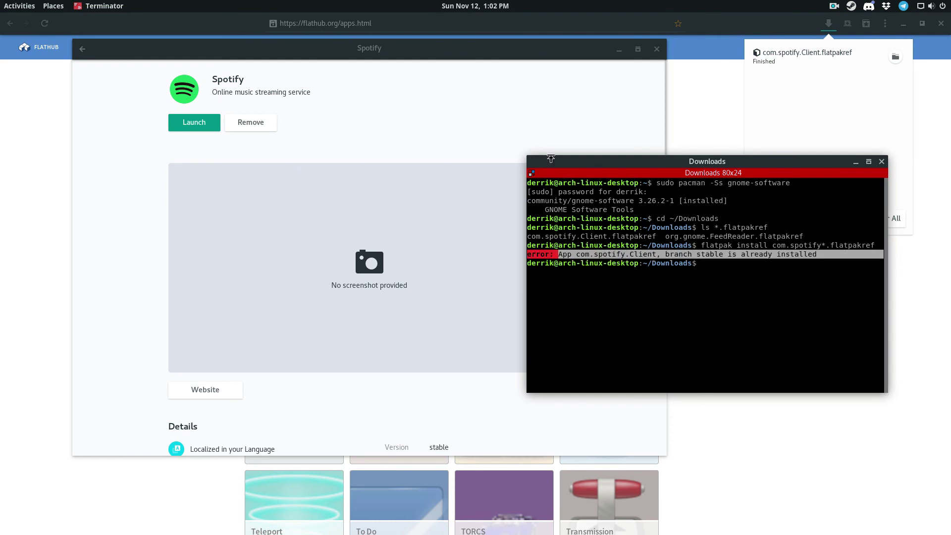
{"action": "left_click_drag", "start_coordinate": [563, 158], "coordinate": [574, 122]}
{"action": "left_click", "coordinate": [328, 125]}
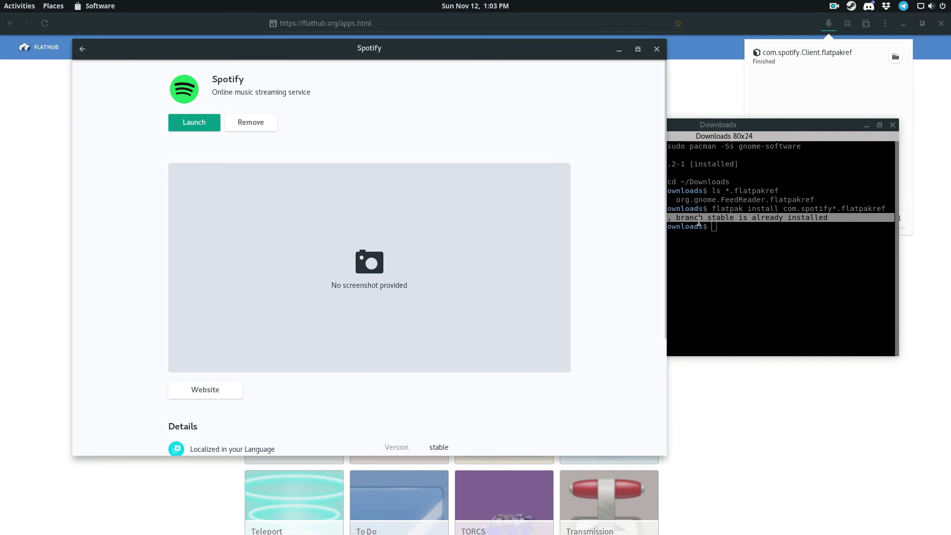
{"action": "left_click", "coordinate": [777, 286]}
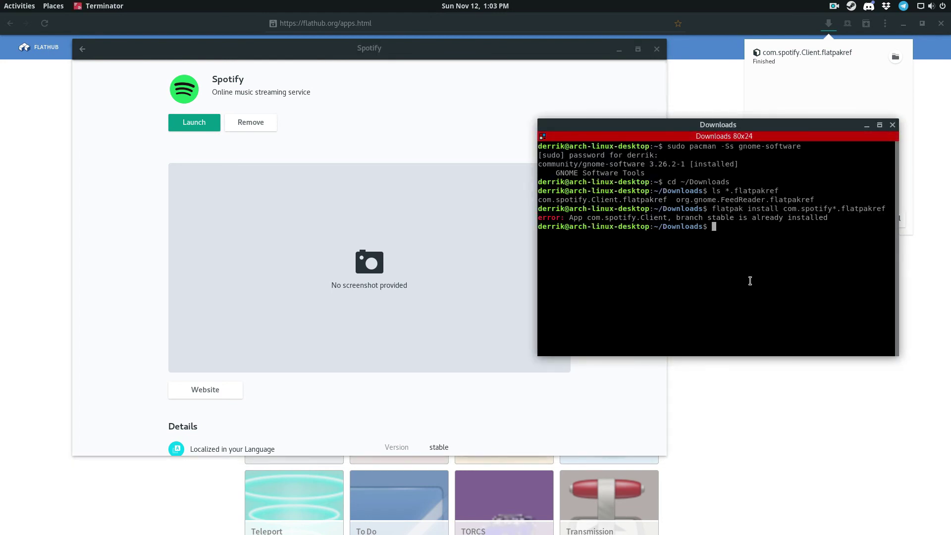
{"action": "type", "text": "flatpak uninsta"}
{"action": "type", "text": "ll"}
Step: Remove Spotify in GNOME Software and confirm the removal
{"action": "left_click", "coordinate": [261, 125]}
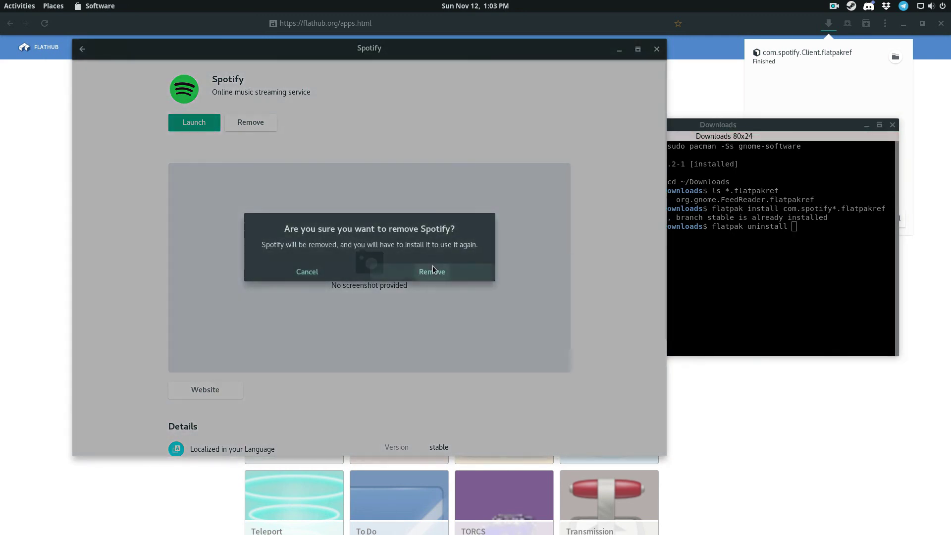
{"action": "left_click", "coordinate": [432, 265]}
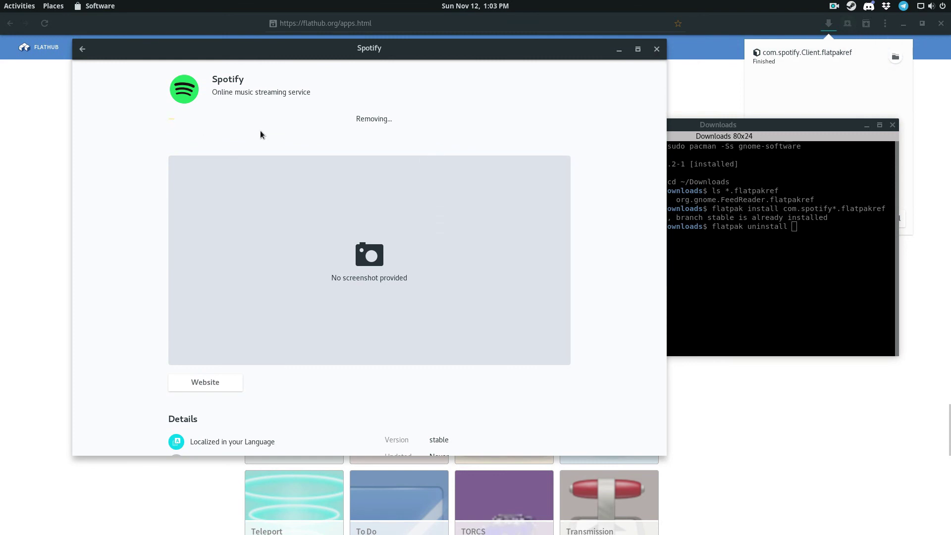
{"action": "key", "text": "super"}
{"action": "left_click", "coordinate": [133, 156]}
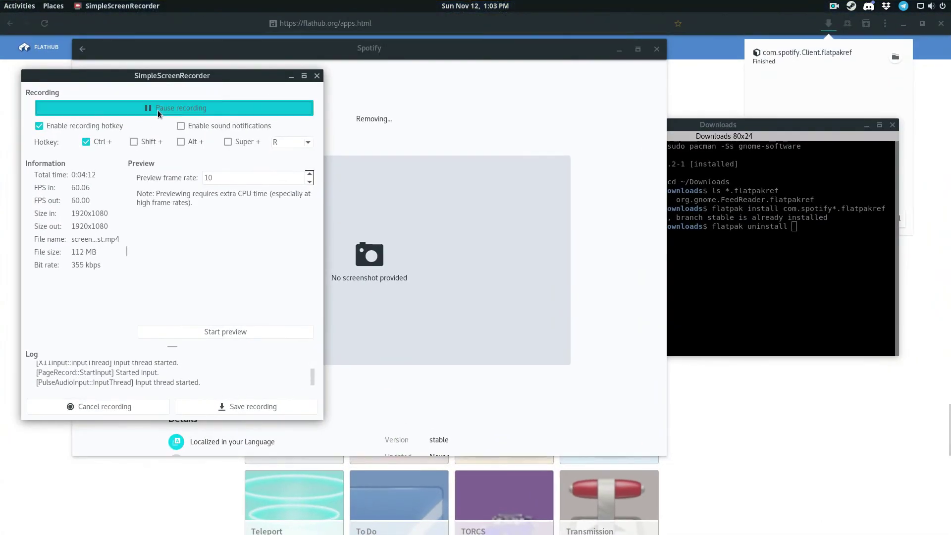
{"action": "left_click", "coordinate": [158, 110]}
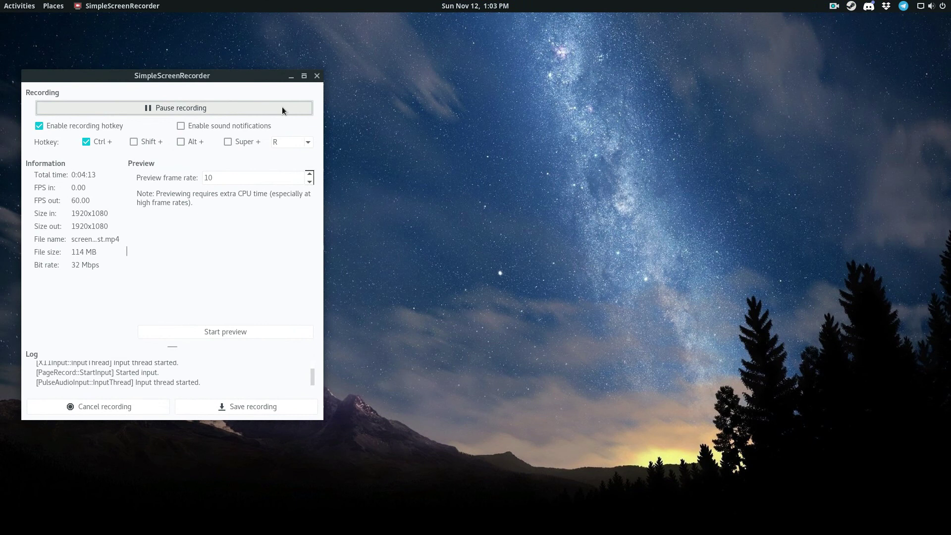